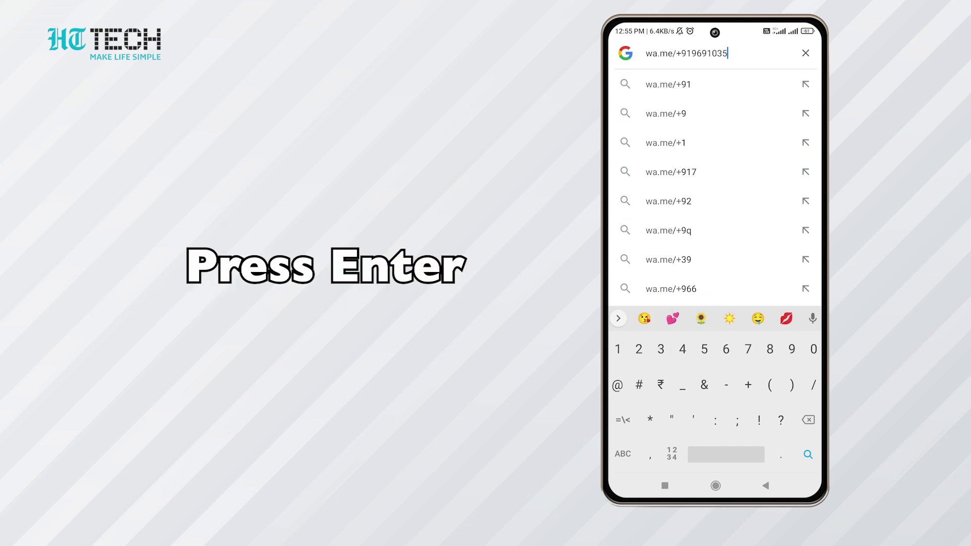
Open the wa.me link in WhatsApp and send 'Hii' to the unsaved +91 number.
key(Return)
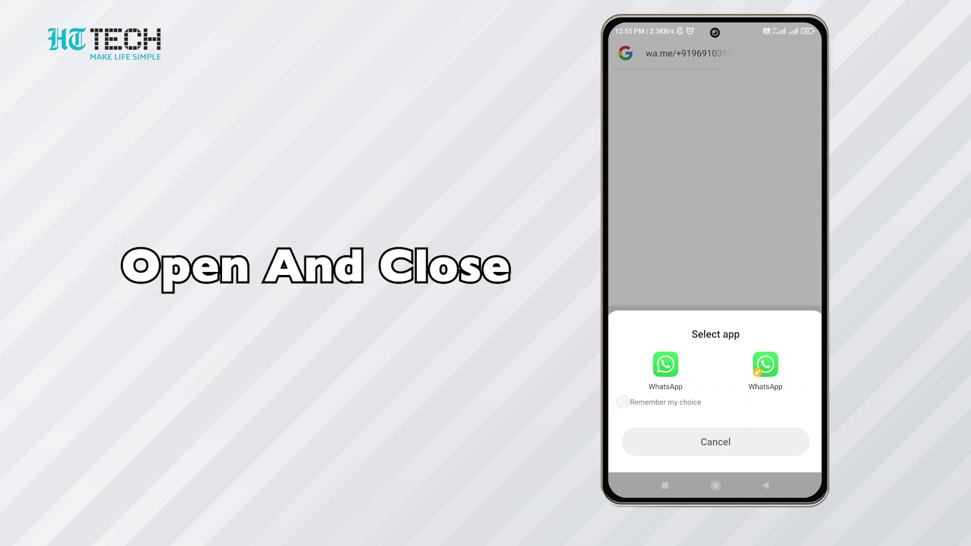
click(665, 364)
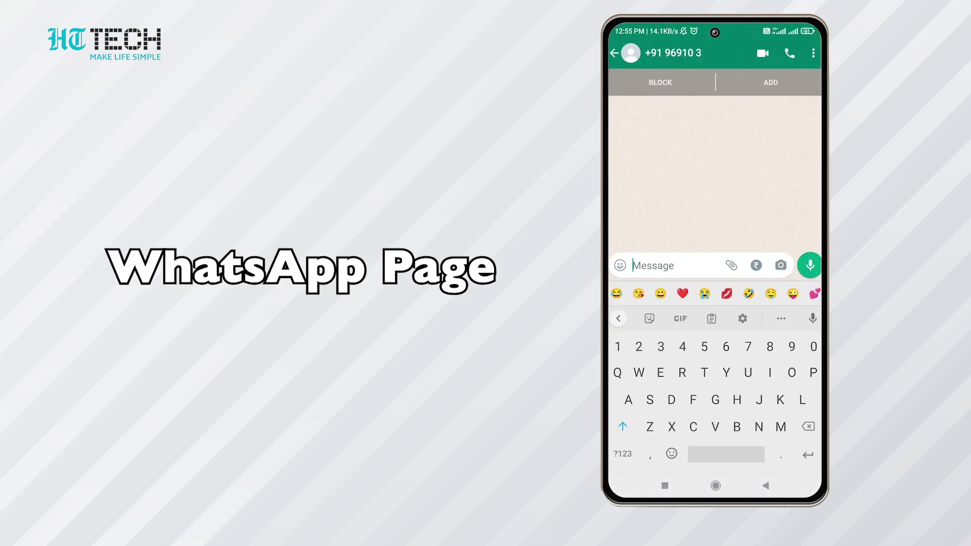
text(Hii)
click(810, 265)
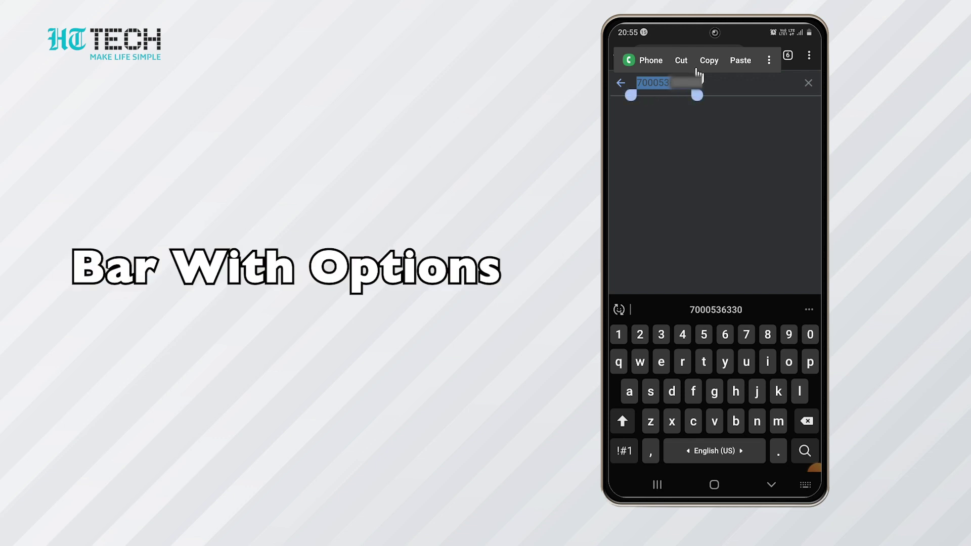
Message the selected searched number from Chrome, opening it in WhatsApp just once.
click(768, 67)
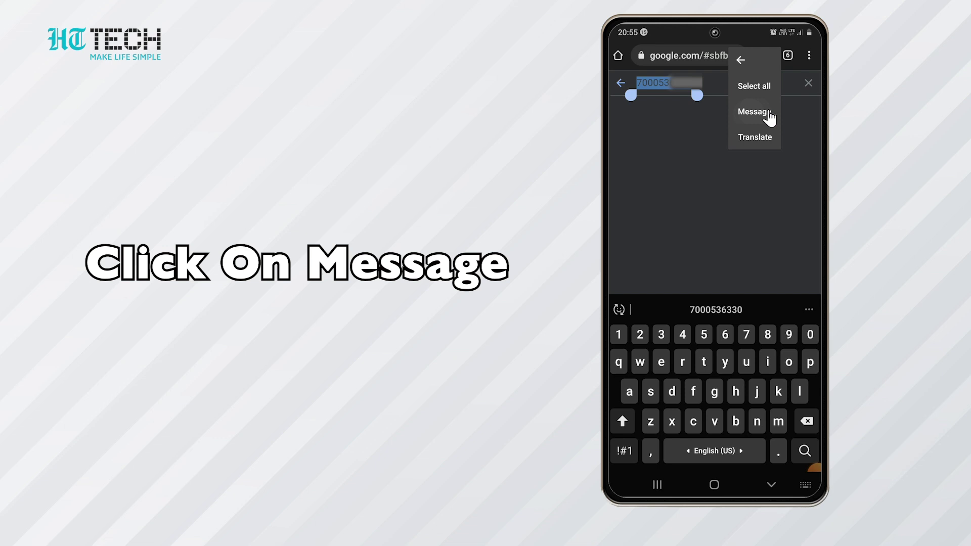
click(767, 116)
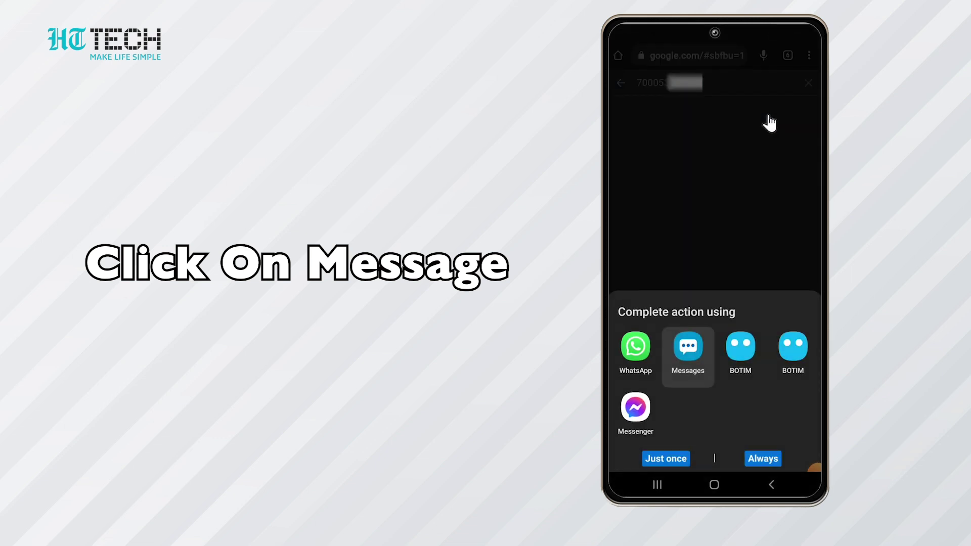
click(638, 373)
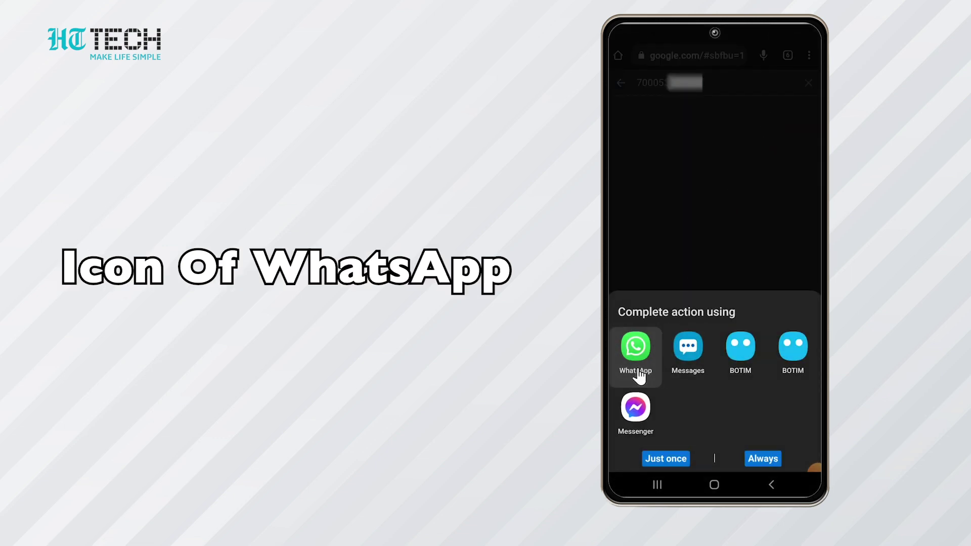
click(638, 373)
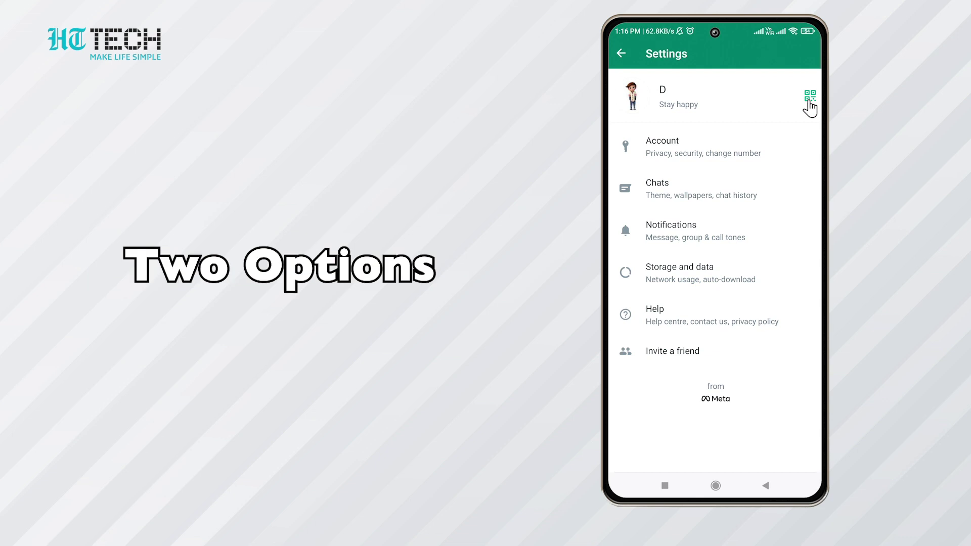
Open your profile's QR code page and switch to the Scan Code tab.
click(810, 100)
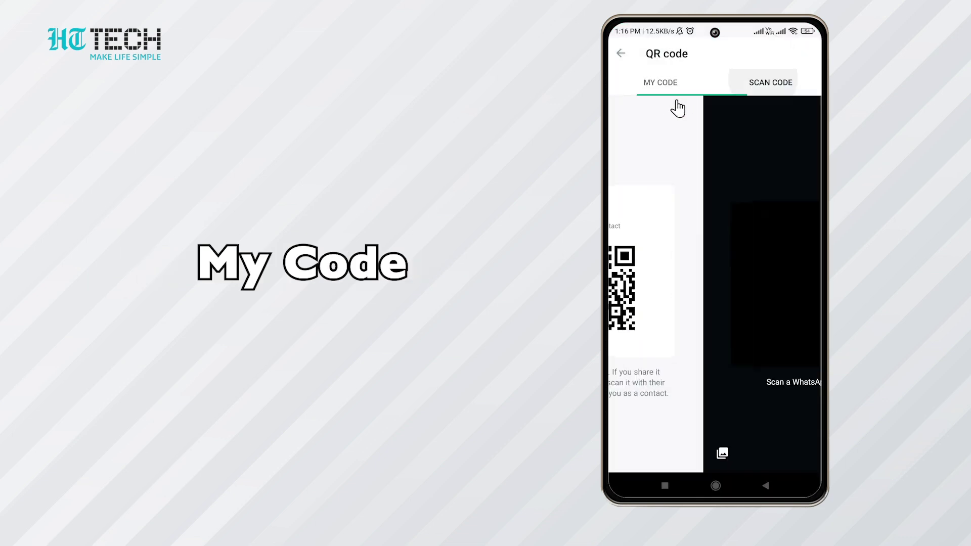
click(770, 106)
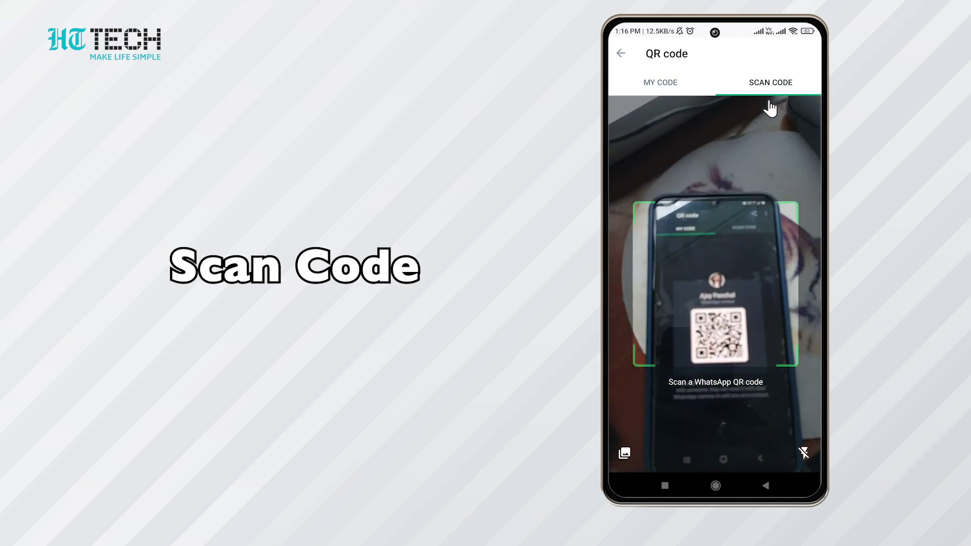